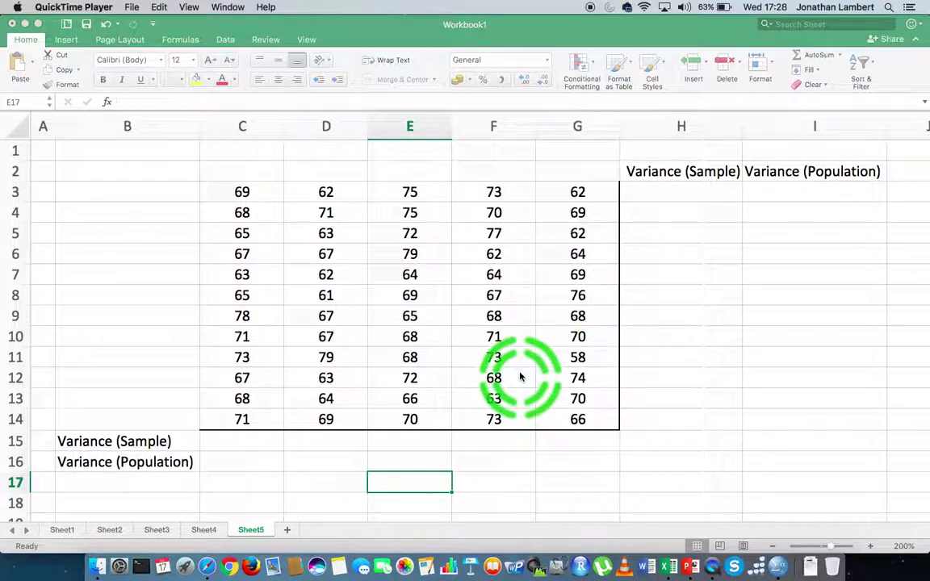
Enter =VAR.S(C3:G14) in H15 for the whole grid's sample variance, 22.66666667.
left_click(670, 445)
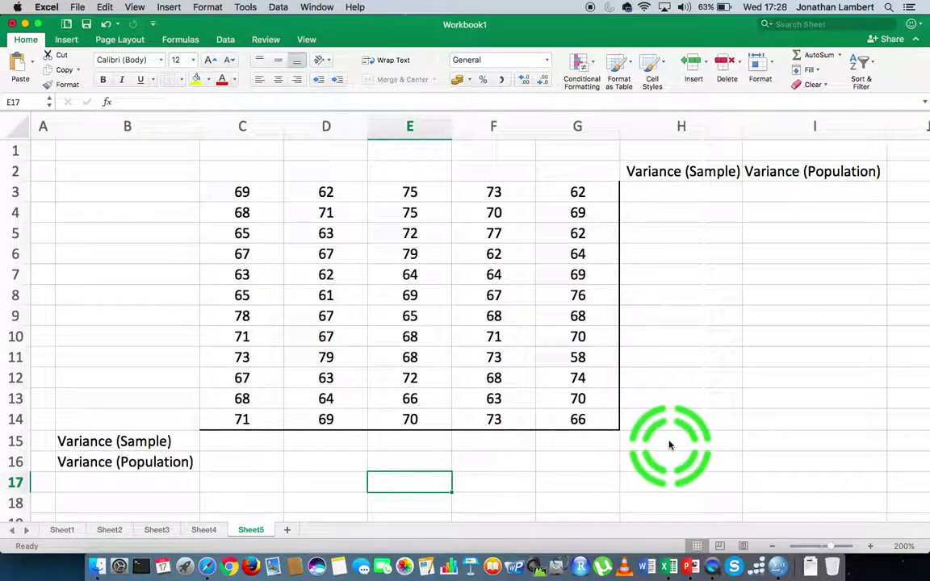
left_click(669, 445)
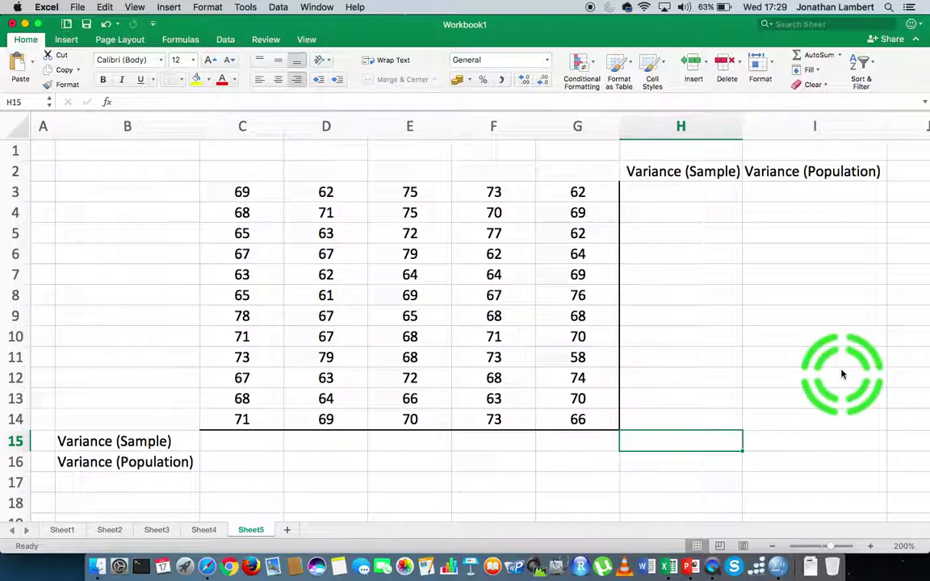
type("=")
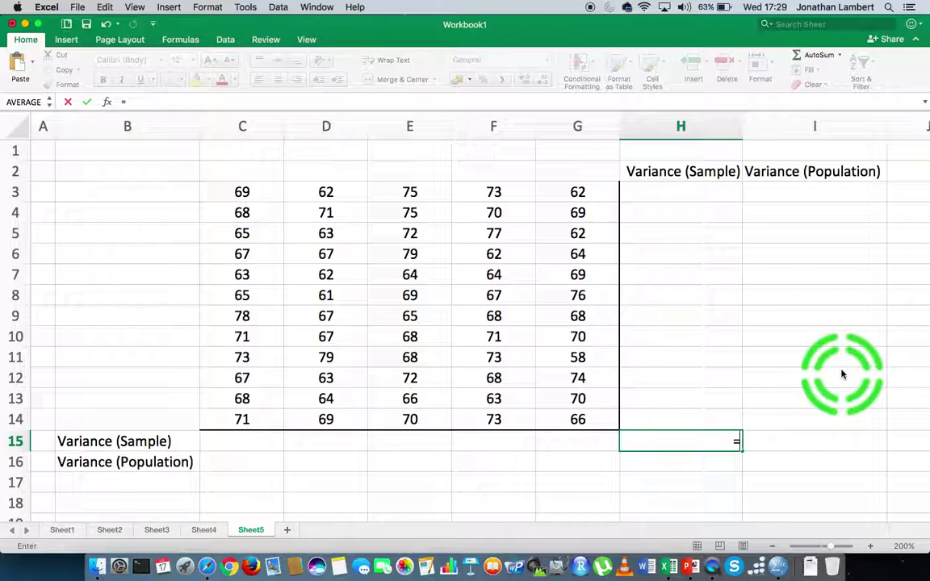
type("va")
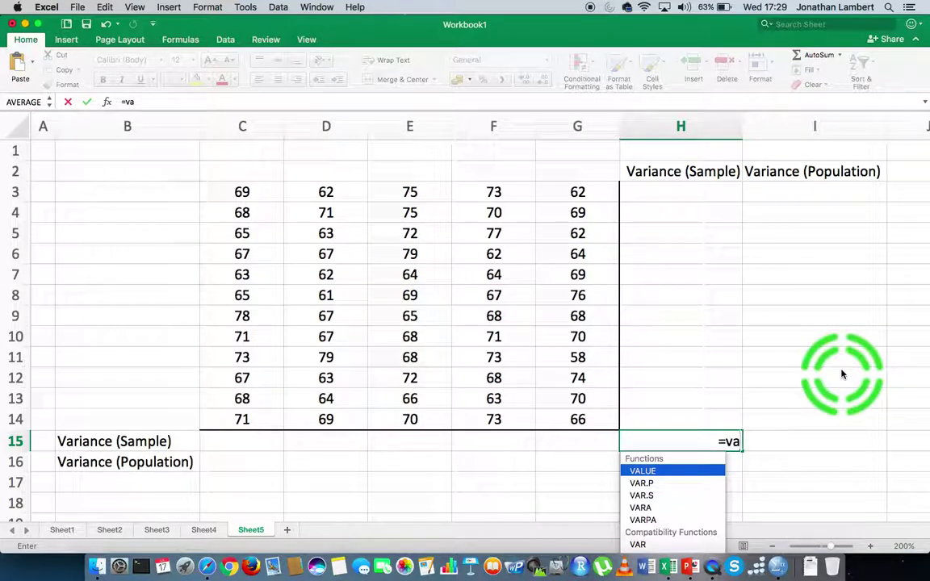
type("r")
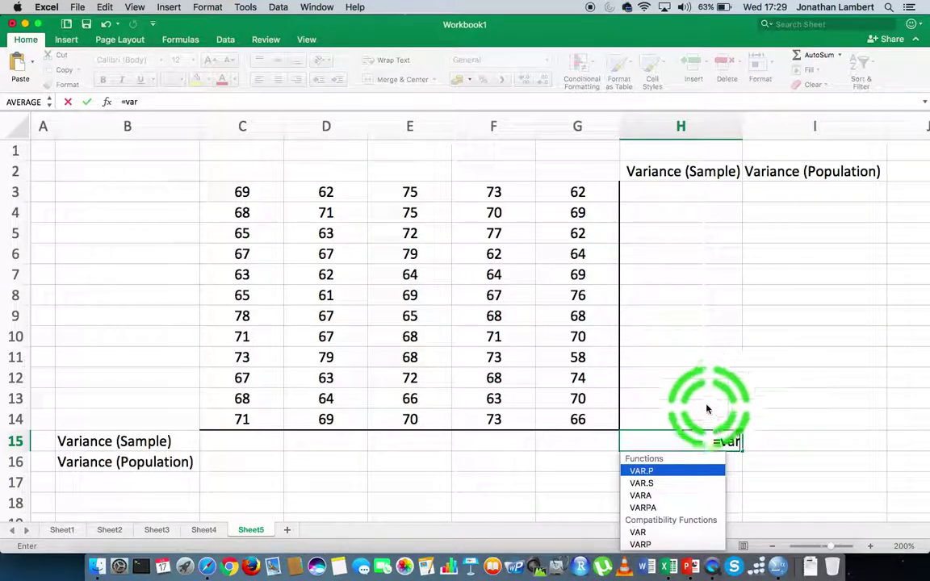
double_click(654, 484)
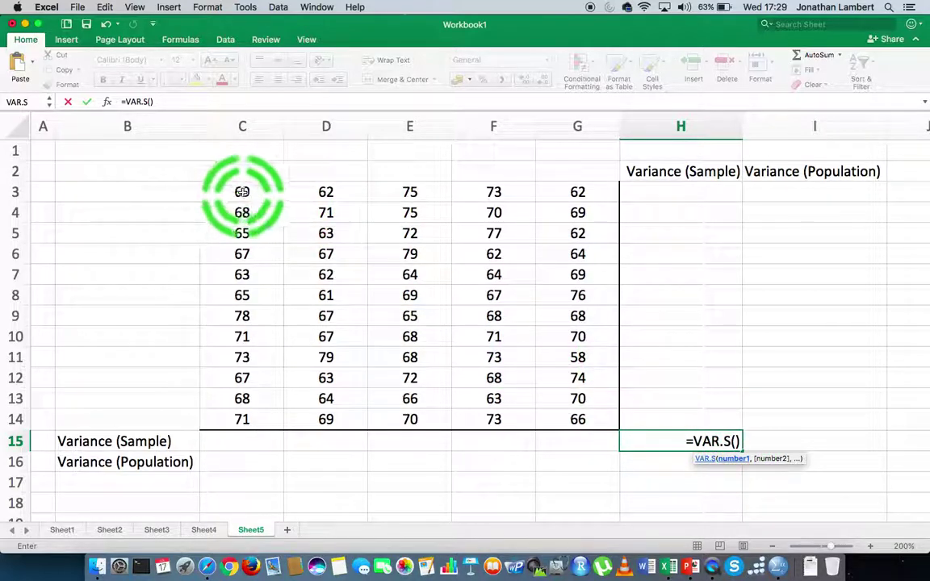
left_click_drag(242, 191, 555, 416)
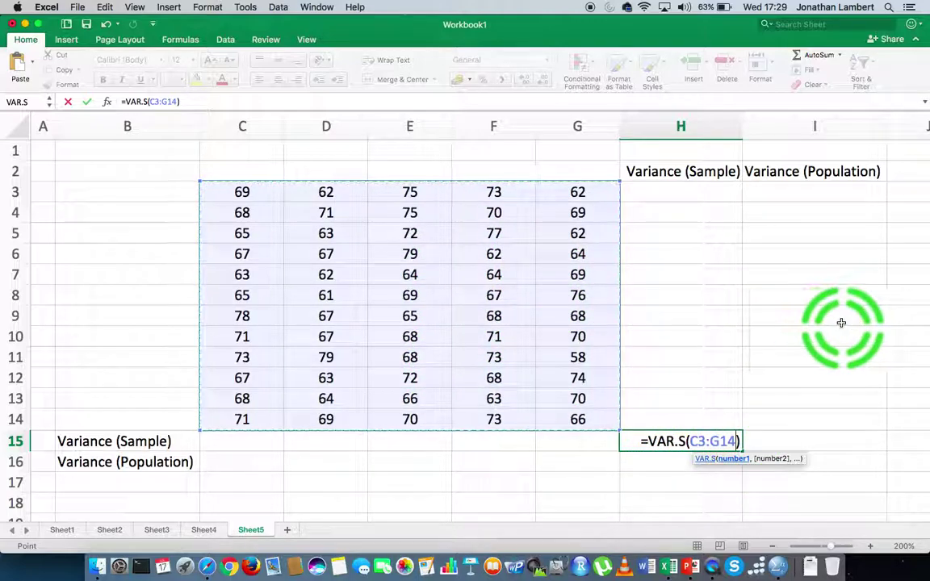
key("Return")
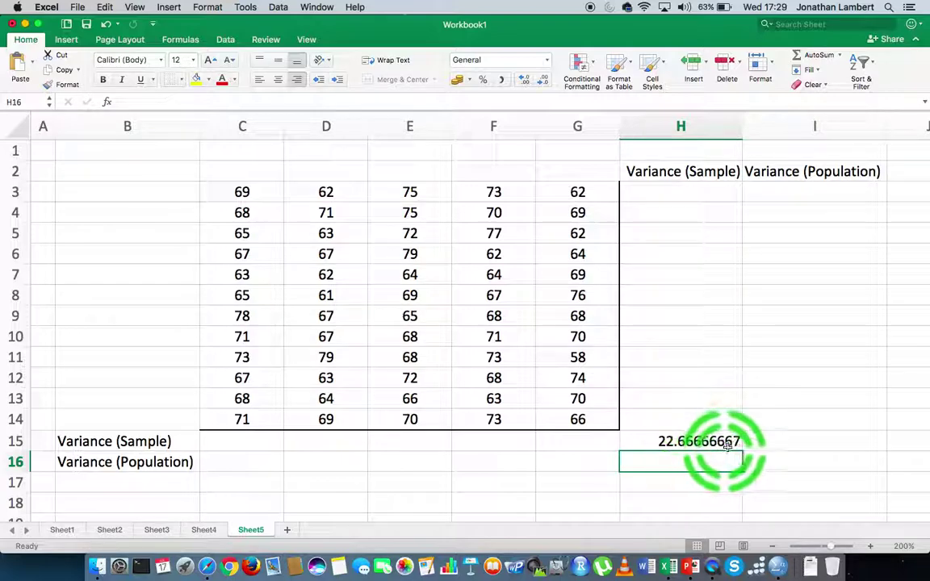
Enter =VAR.P(C3:G14) in I16, returning the whole grid's population variance 22.28888889.
left_click(779, 462)
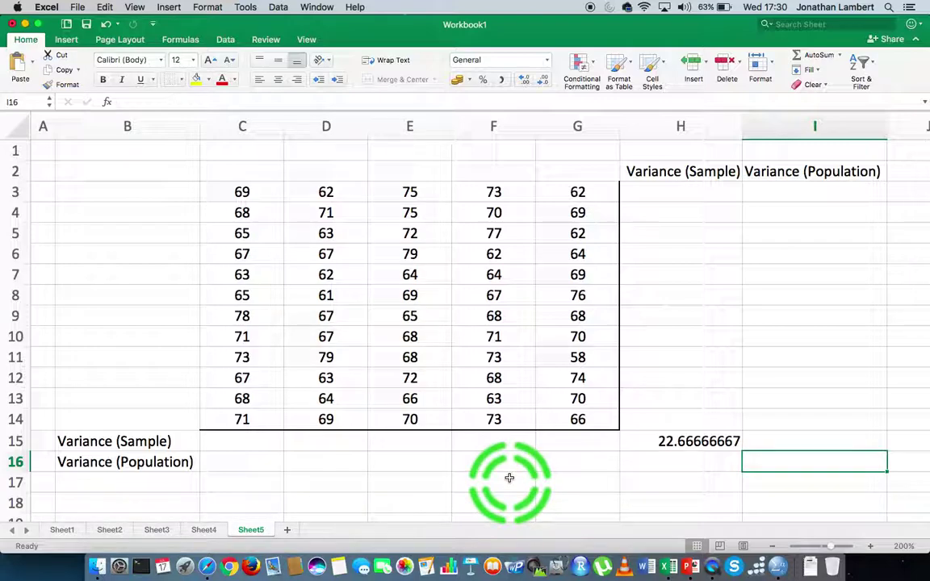
type("=")
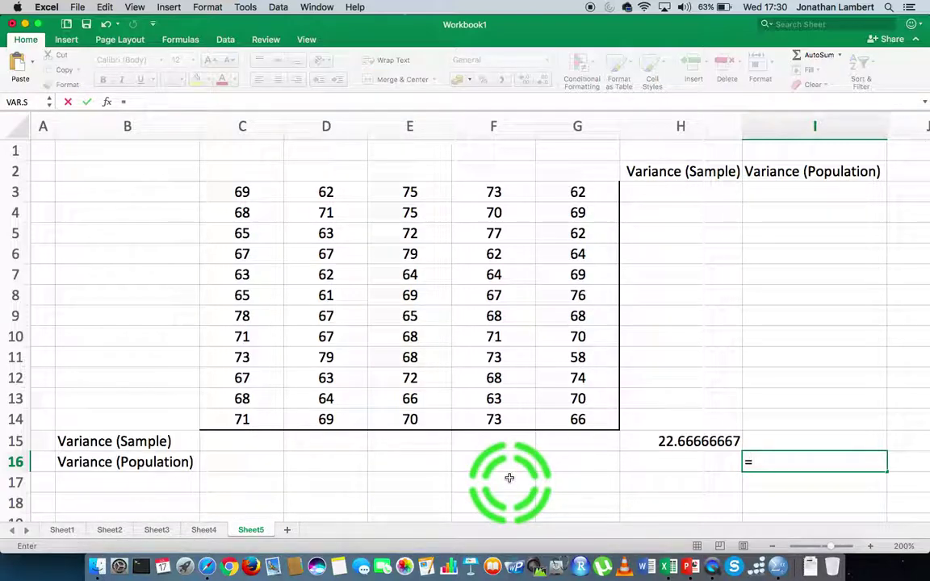
type("Var")
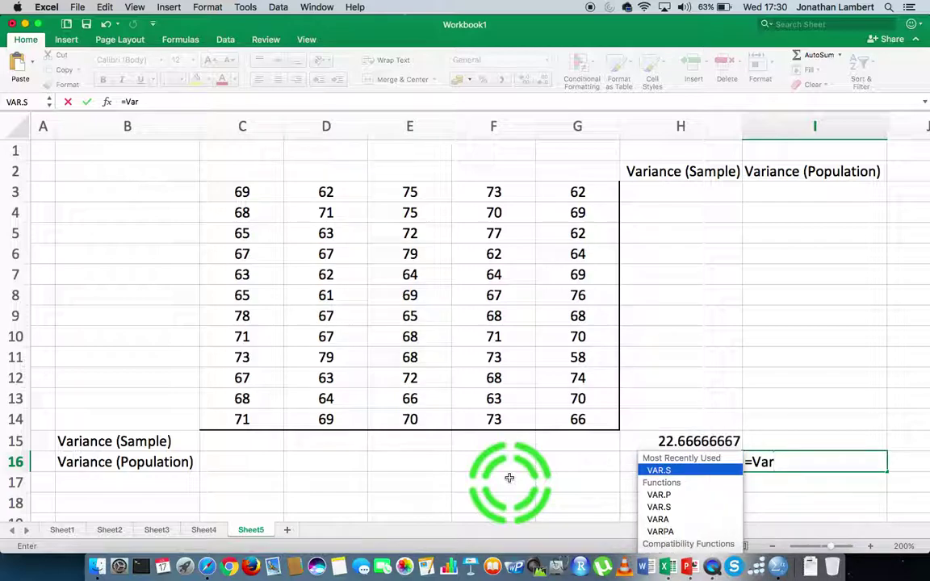
type(".P")
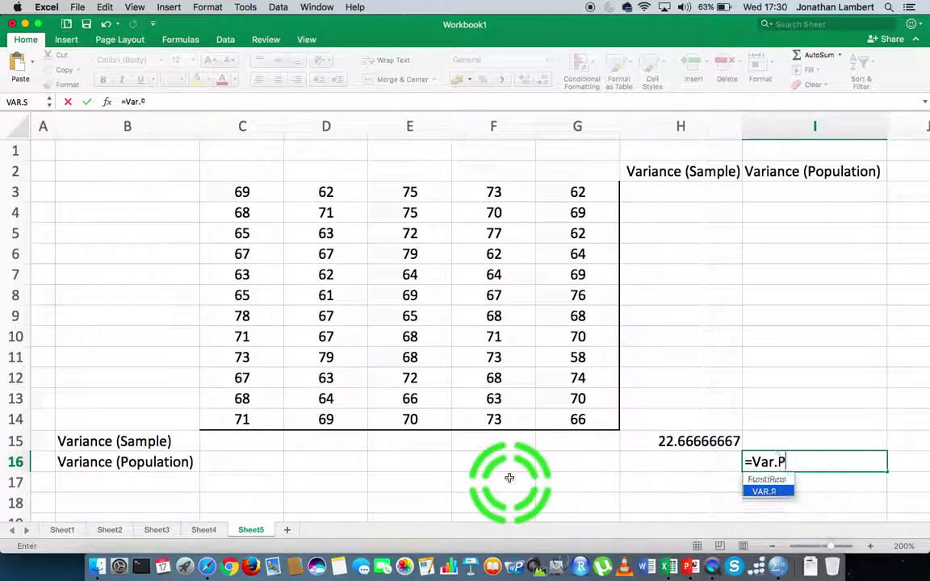
type("(")
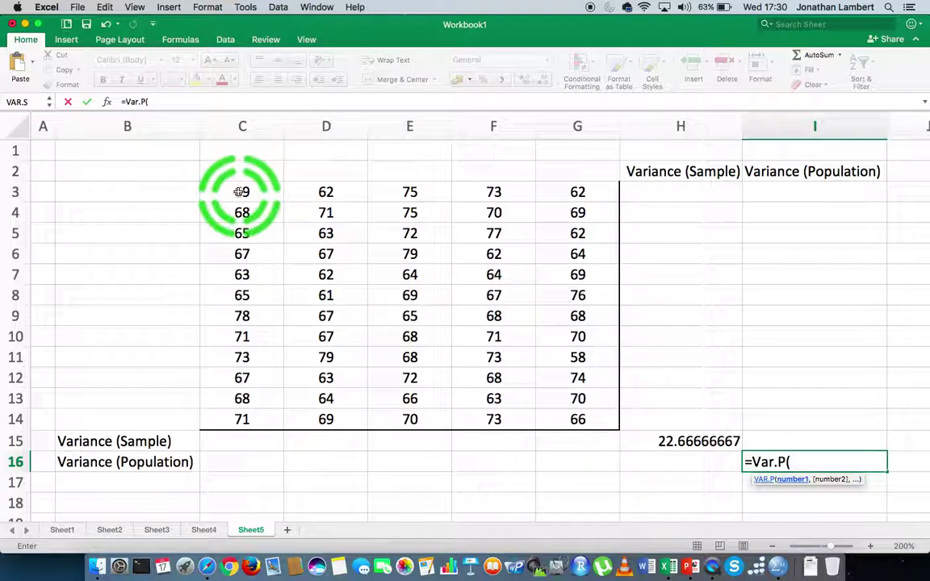
left_click_drag(240, 191, 566, 425)
type(")")
key("Return")
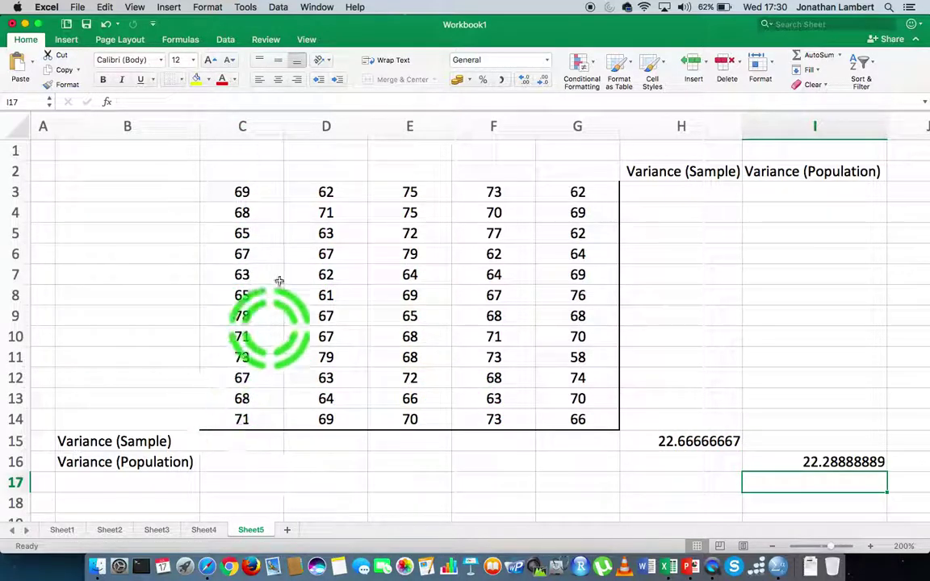
Enter =VAR.S(C3:C14) in C15 and fill it across to G15 (16.5681818 to 26.969697).
left_click(242, 441)
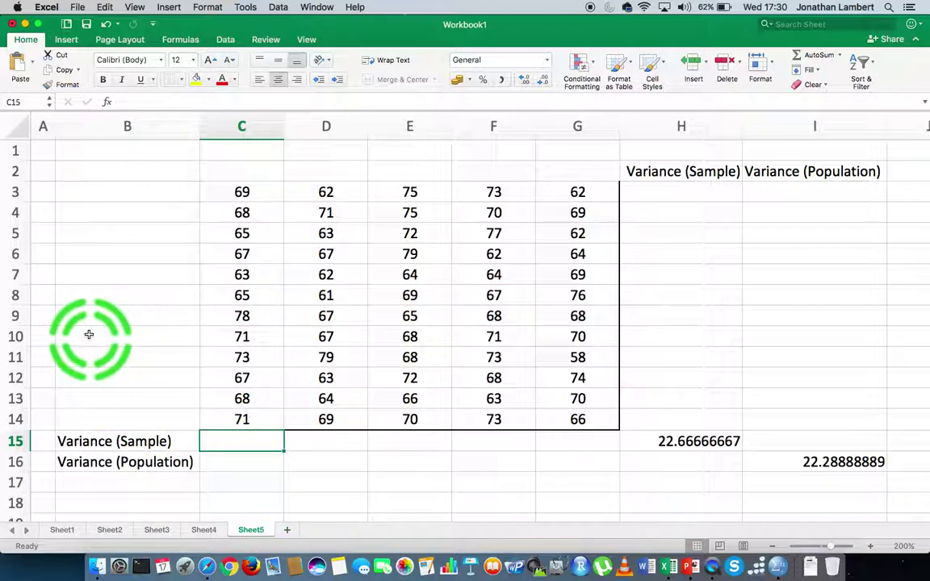
type("=")
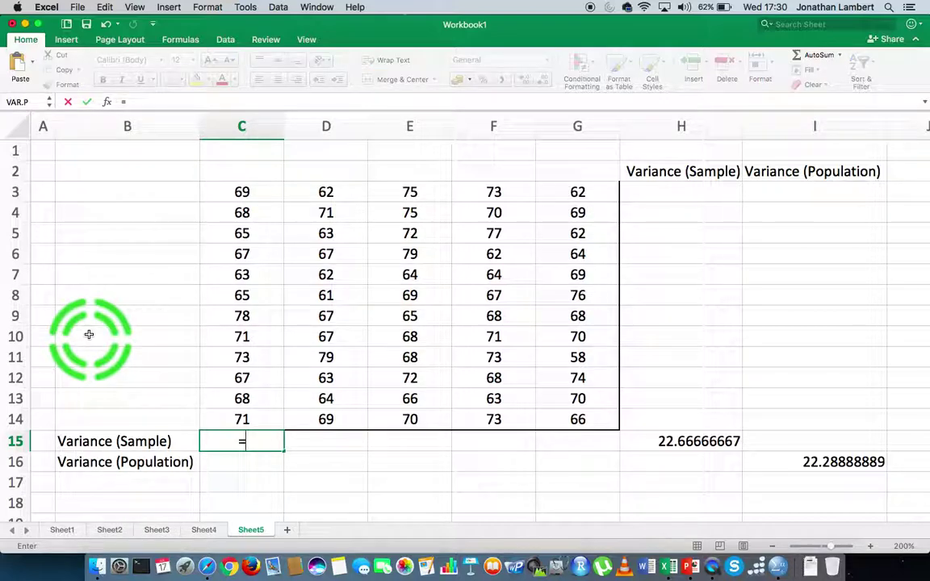
type("var")
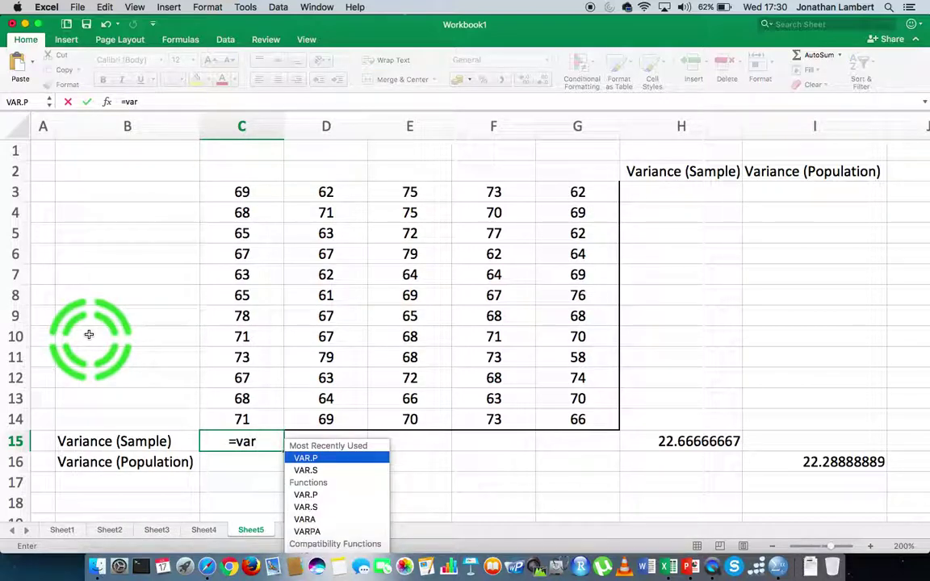
type(".s")
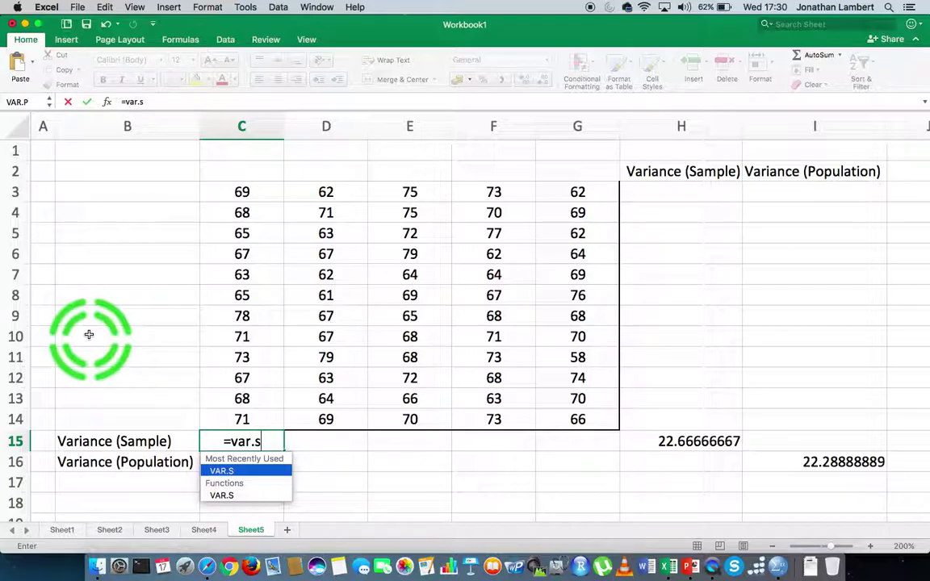
type("(")
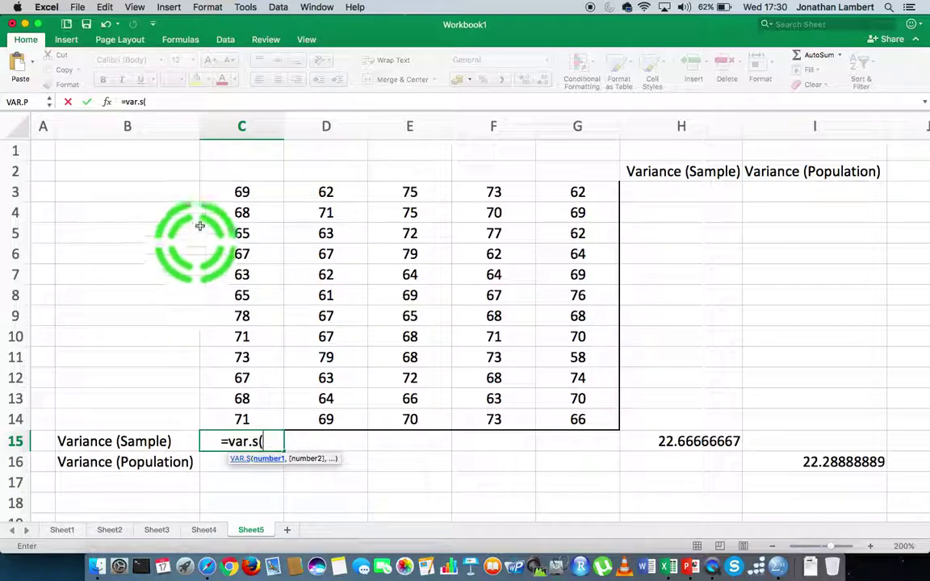
left_click(246, 191)
left_click_drag(246, 191, 245, 418)
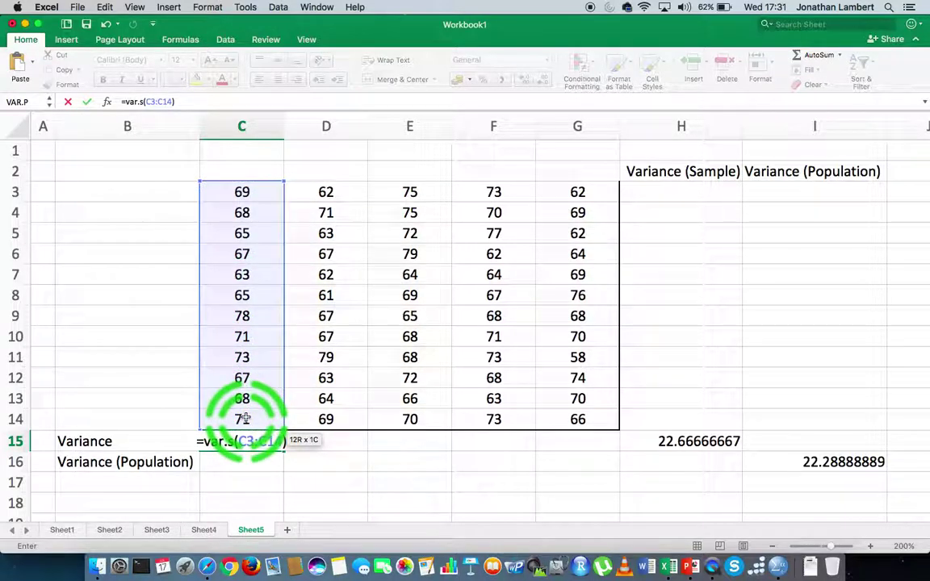
type(")")
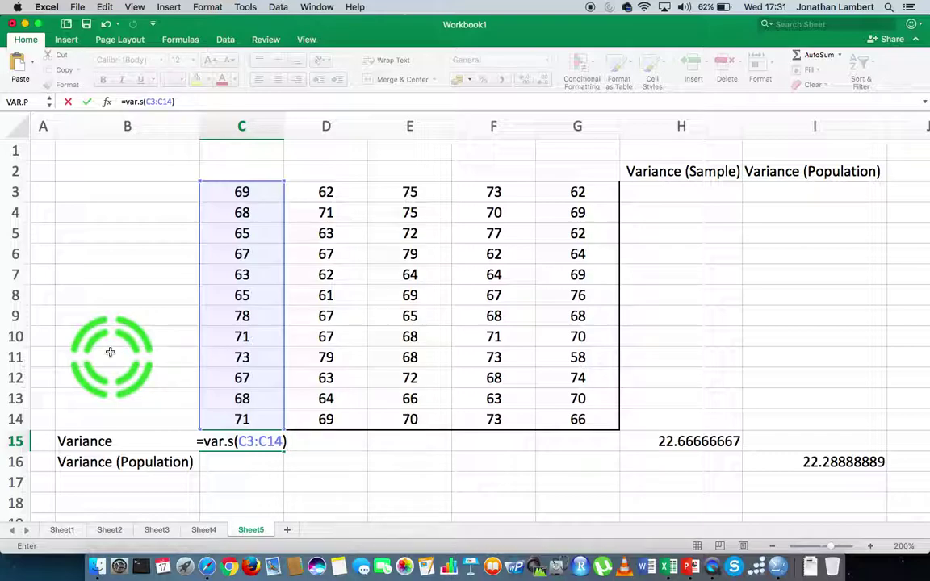
key("Return")
key("Up")
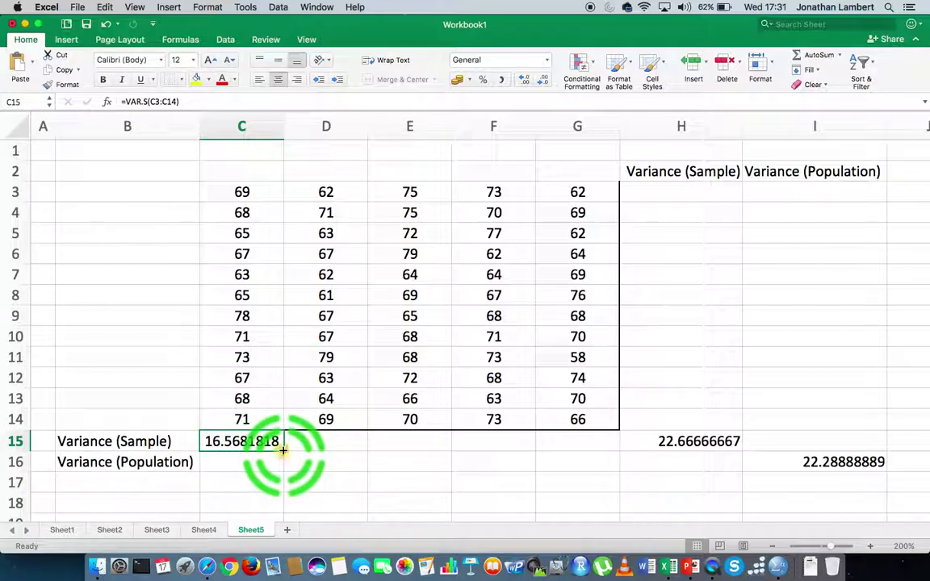
left_click_drag(283, 450, 589, 444)
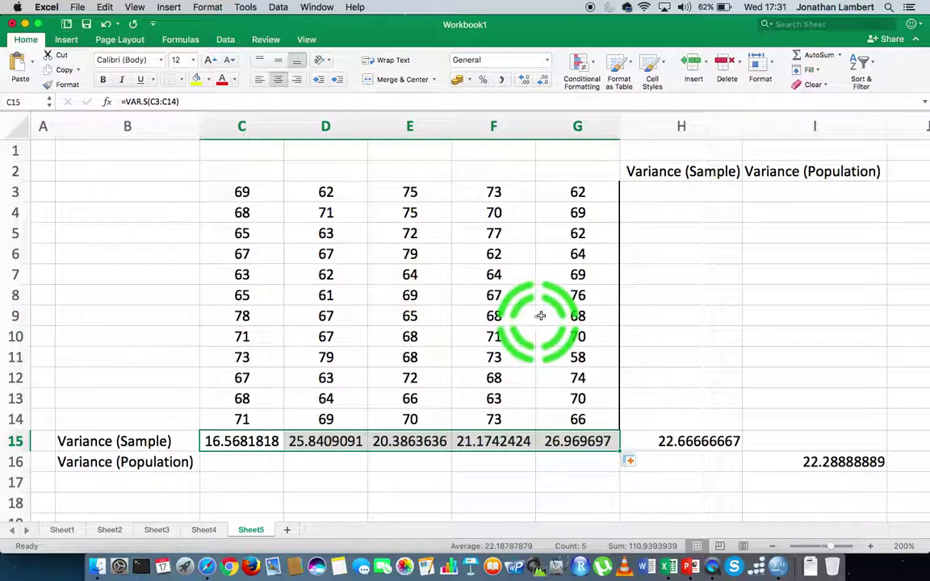
Enter =VAR.S(C3:G3) in H3, returning row 3's sample variance of 36.7.
left_click(685, 191)
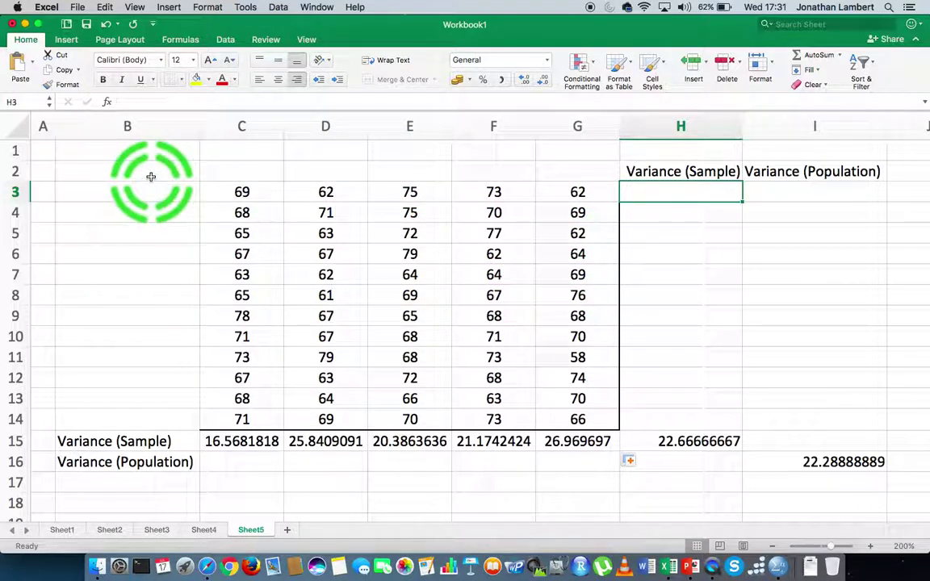
type("=var")
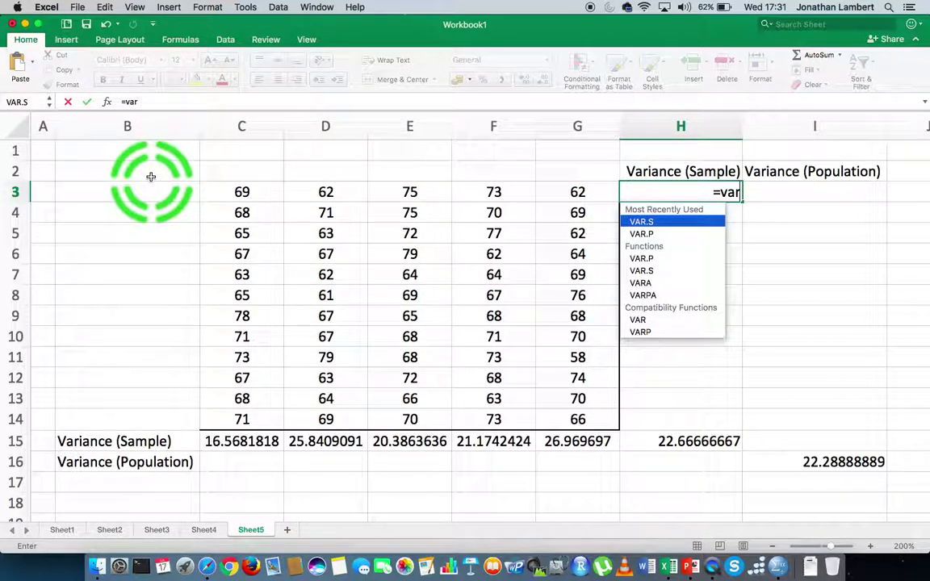
type(".s")
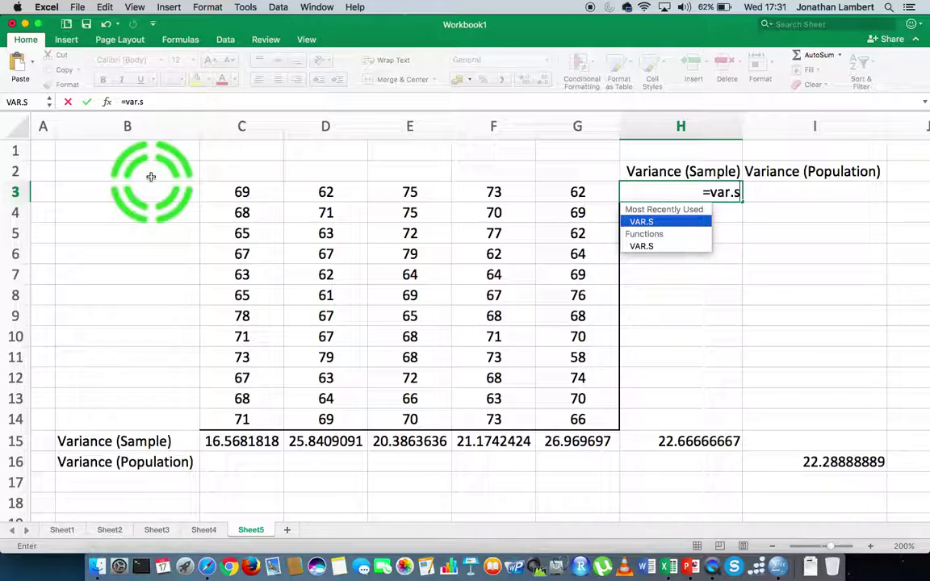
type("(")
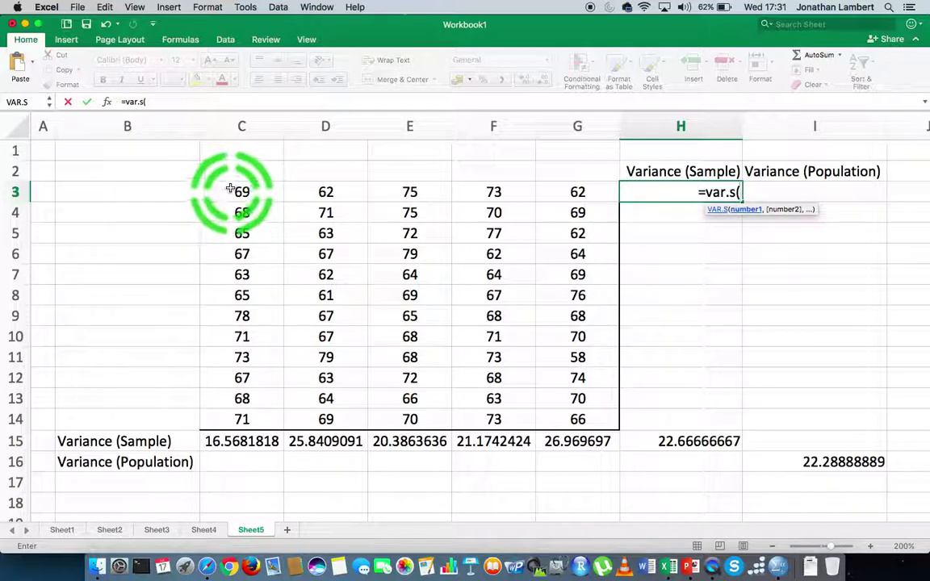
left_click_drag(229, 189, 547, 197)
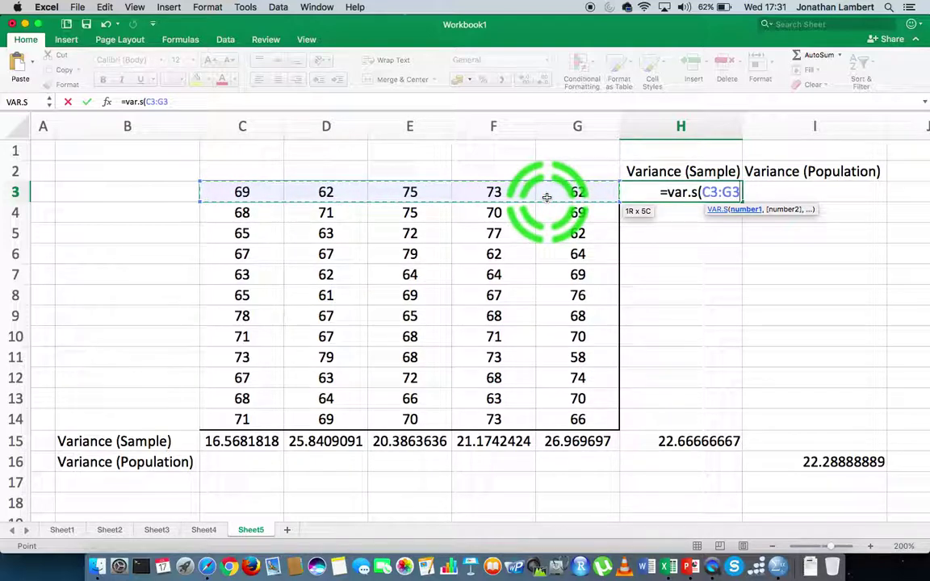
type(")")
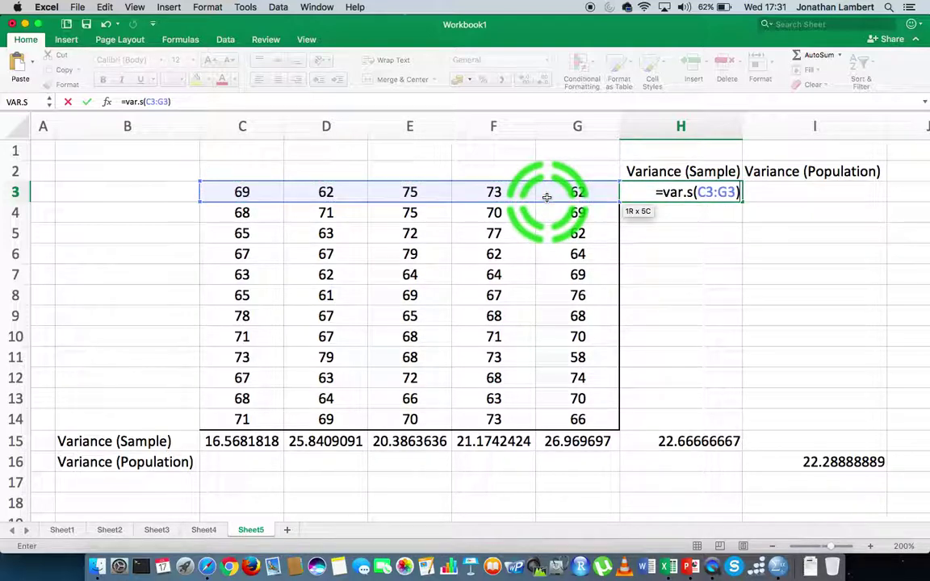
key("Return")
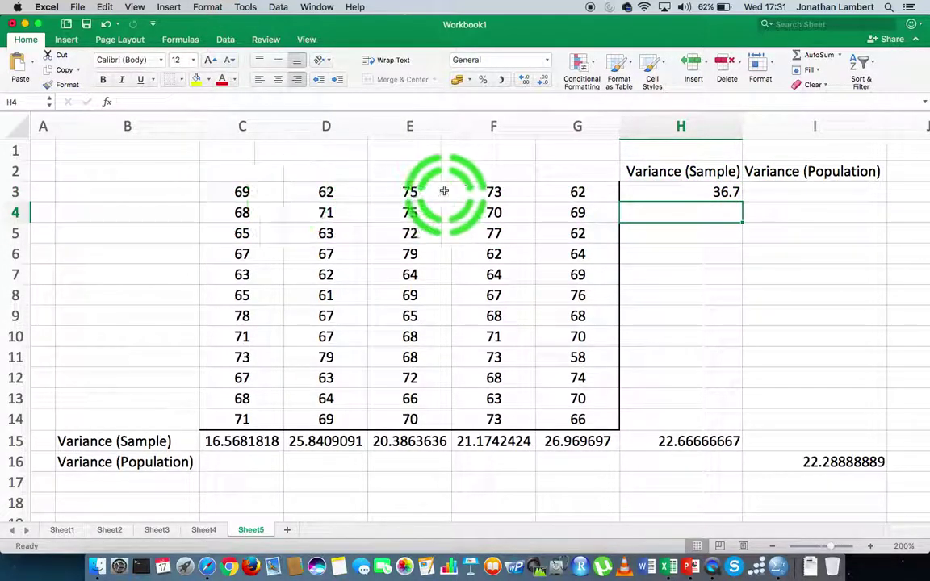
Fill the H3 formula down to H14 (36.7 to 6.7), then check I16's formula.
left_click(723, 192)
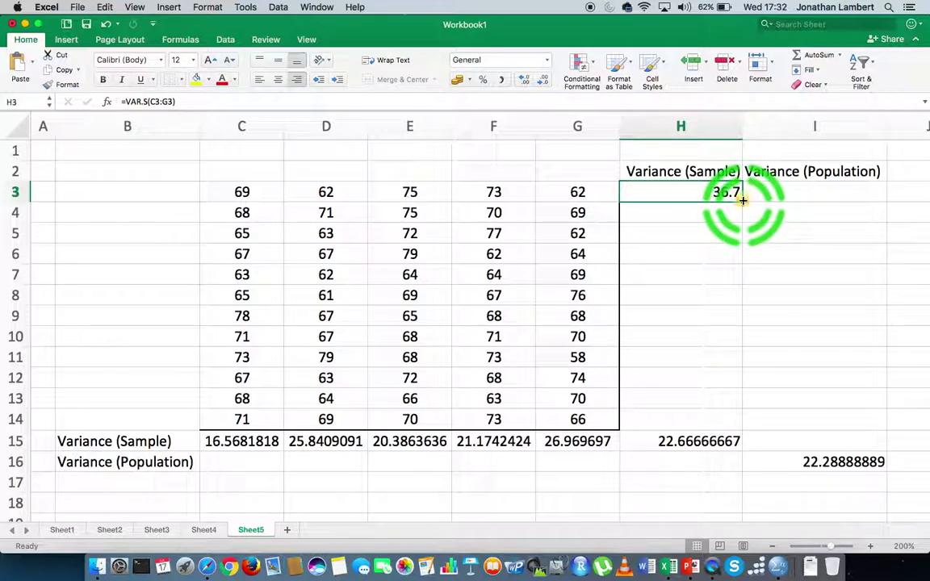
left_click_drag(742, 200, 702, 421)
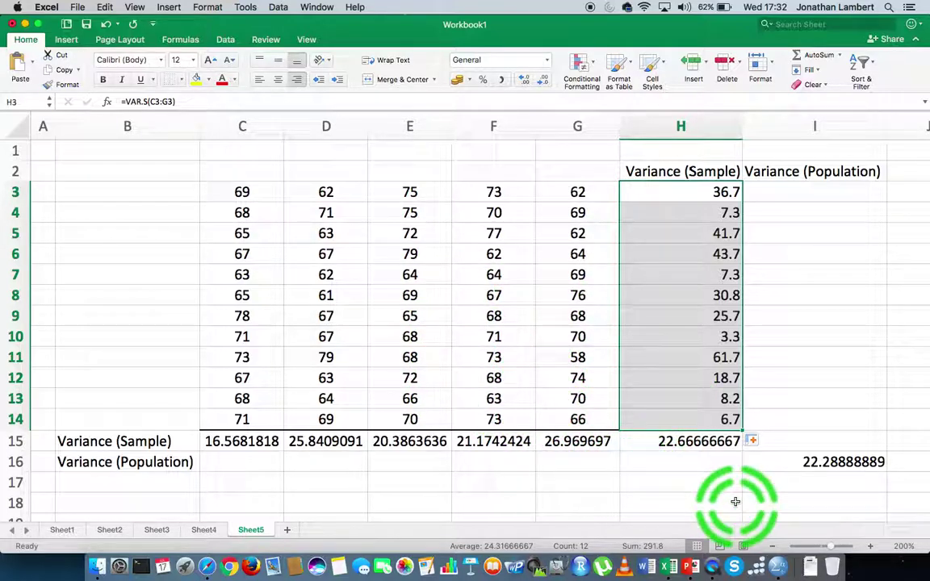
left_click(805, 462)
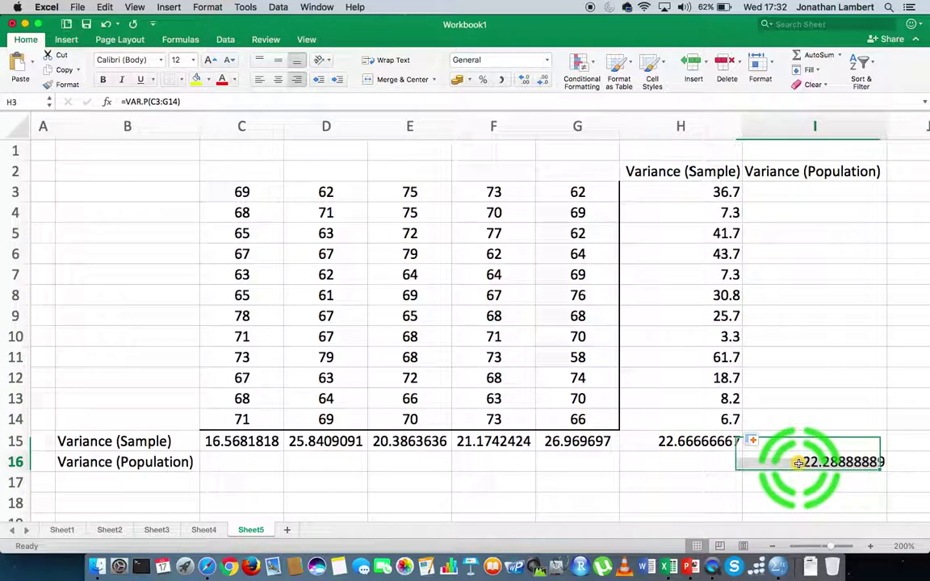
Enter =VAR.P(C3:C14) in C16, returning column C's population variance of 15.1875.
left_click(260, 461)
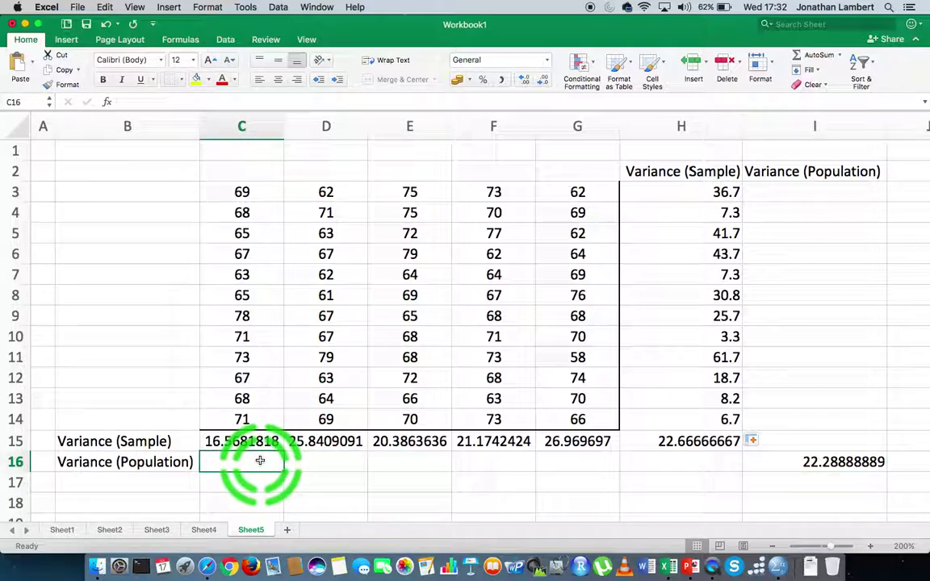
type("=")
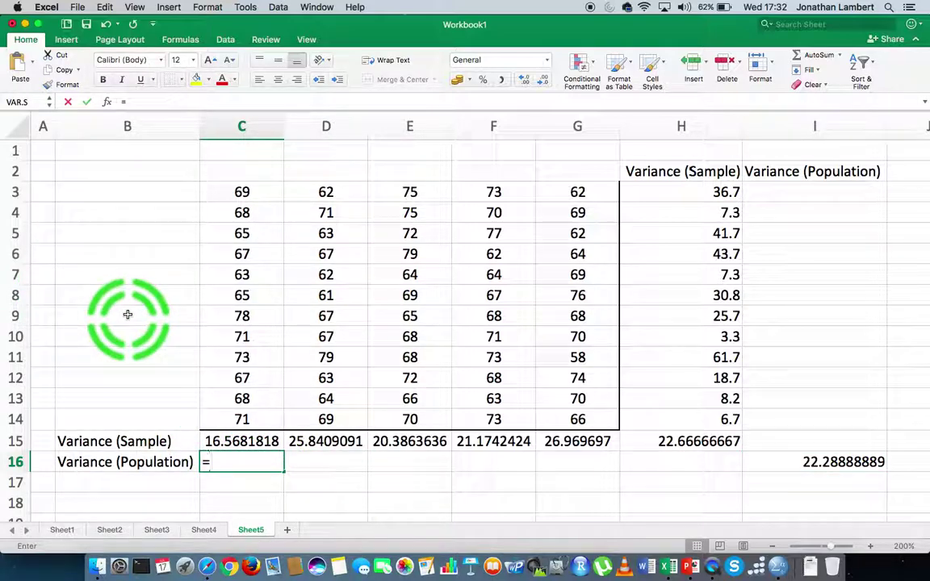
type("var.p")
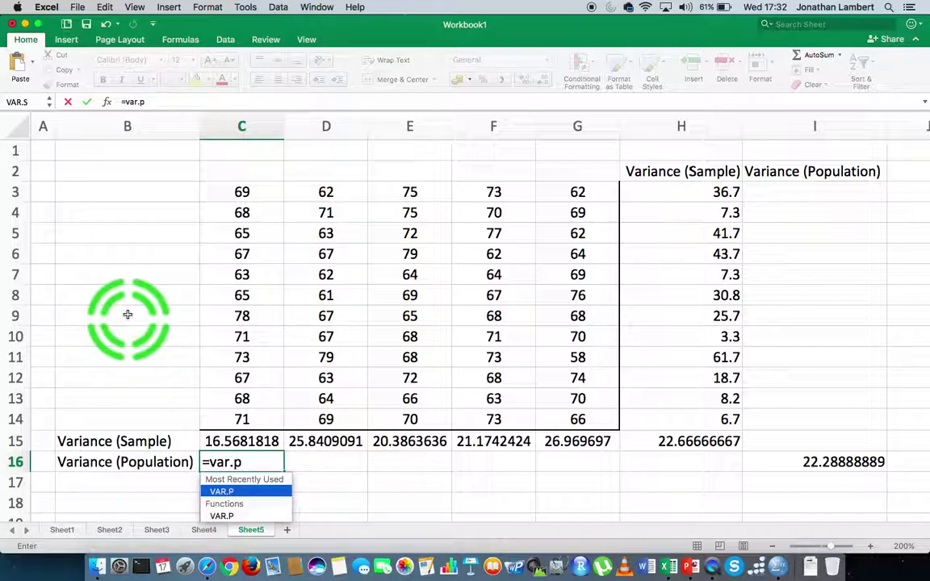
type("(")
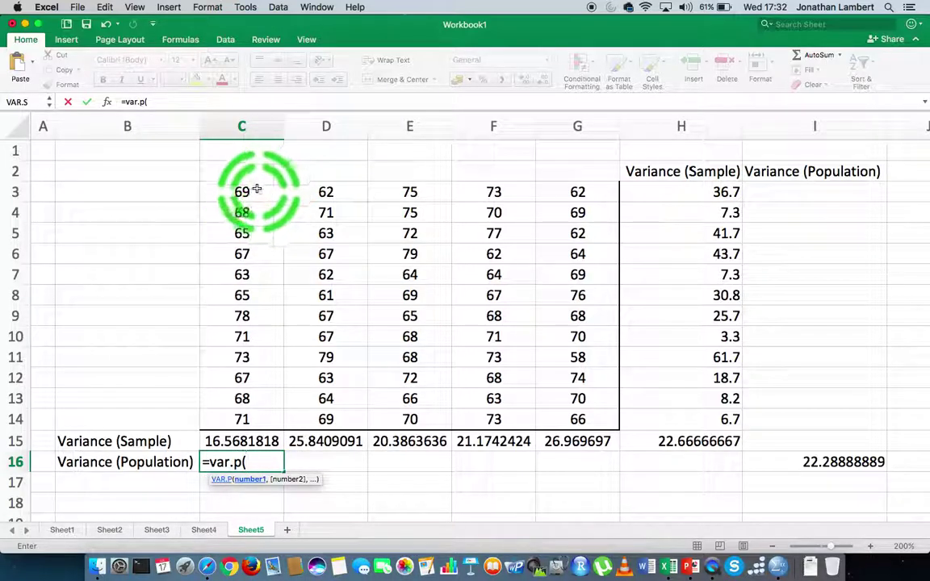
left_click_drag(254, 191, 252, 418)
type(")")
left_click(122, 285)
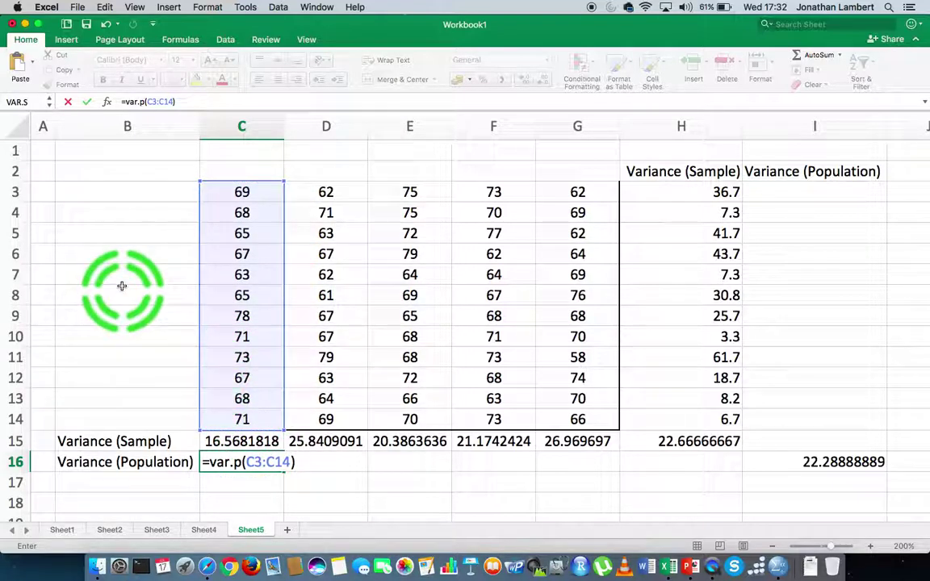
key("Return")
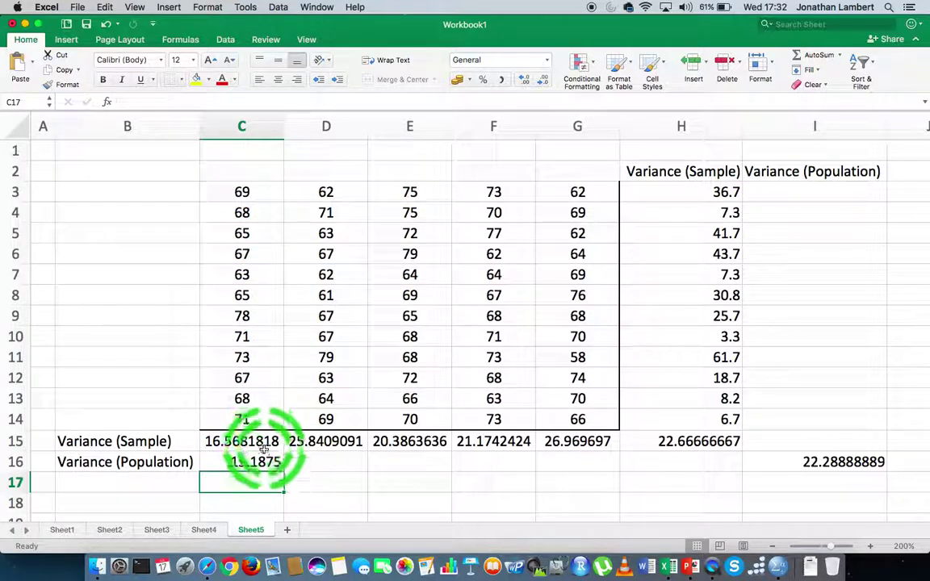
left_click(256, 464)
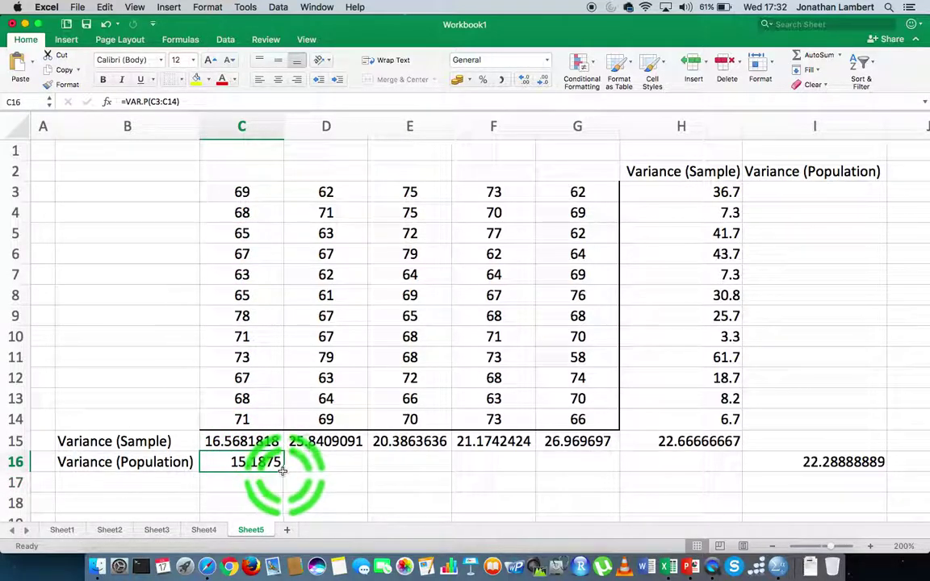
Fill the C16 formula across to G16, ending at 24.7222222.
left_click_drag(283, 471, 591, 471)
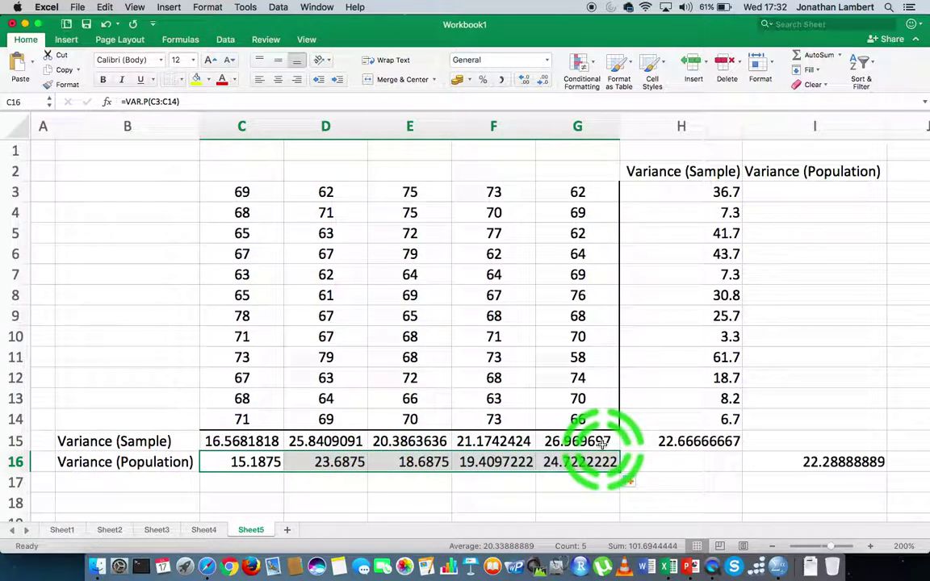
Enter =VAR.P(C3:G3) in I3, returning row 3's population variance of 29.36.
left_click(785, 192)
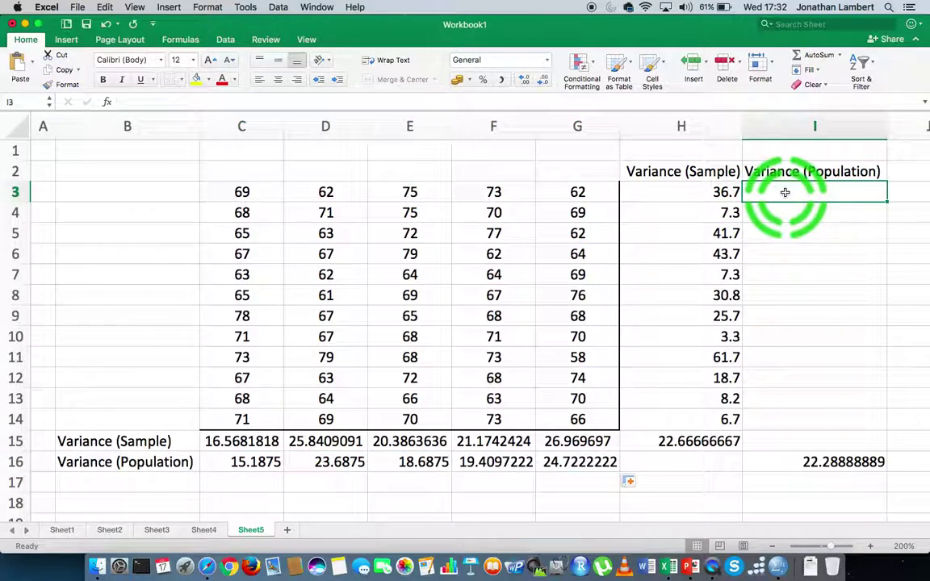
type("=")
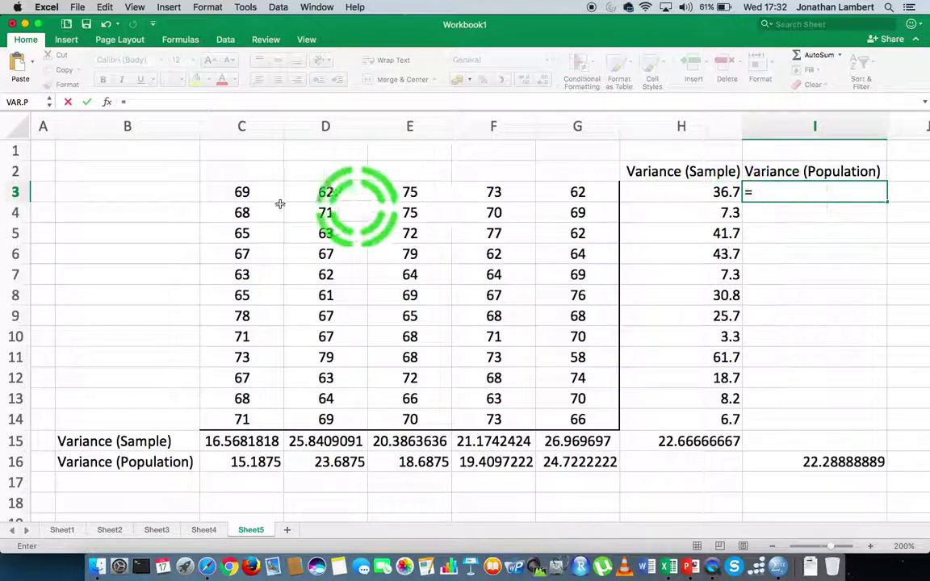
type("var.p")
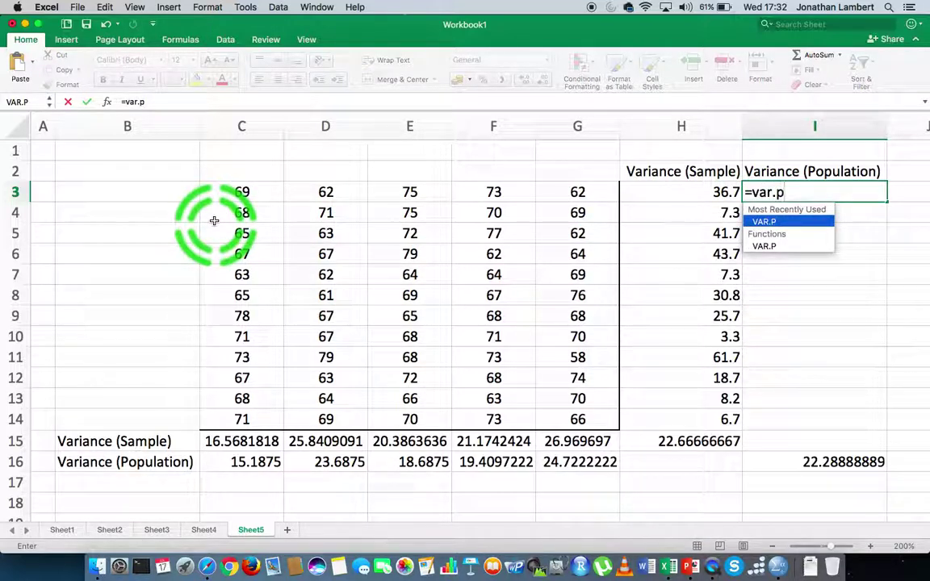
type("(")
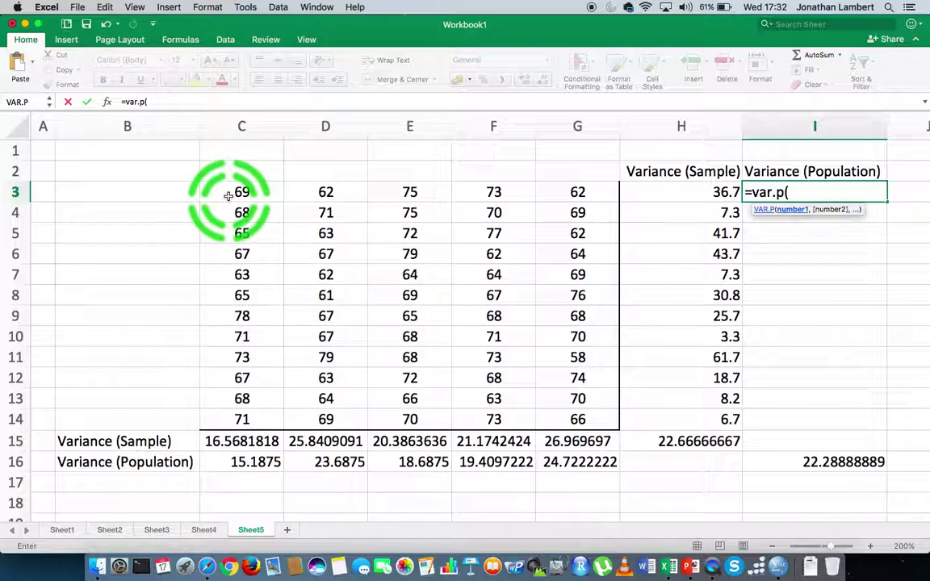
left_click_drag(241, 193, 550, 195)
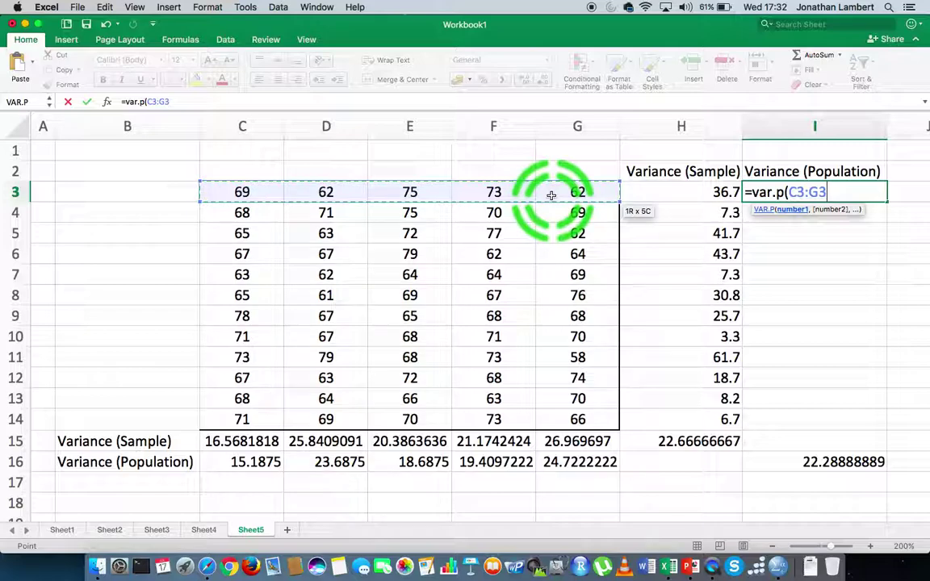
type(")")
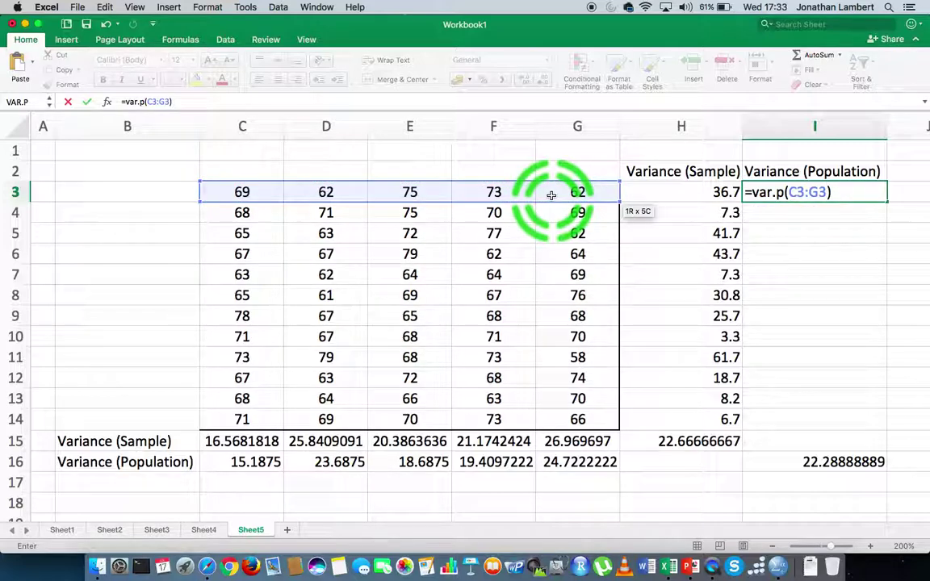
key("Return")
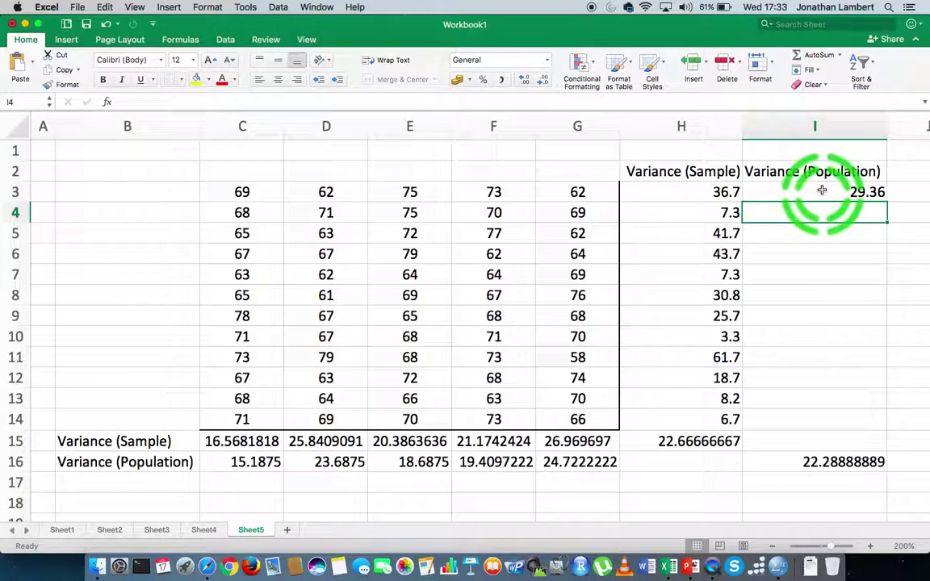
left_click(821, 191)
Fill the I3 formula down to I14, ending at 5.36, and deselect the results.
left_click_drag(885, 201, 889, 426)
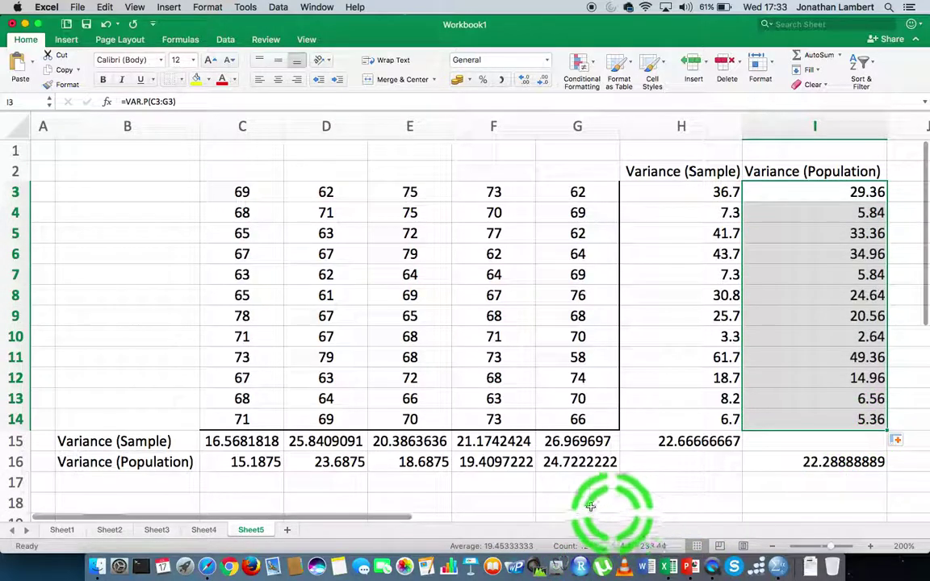
left_click(89, 285)
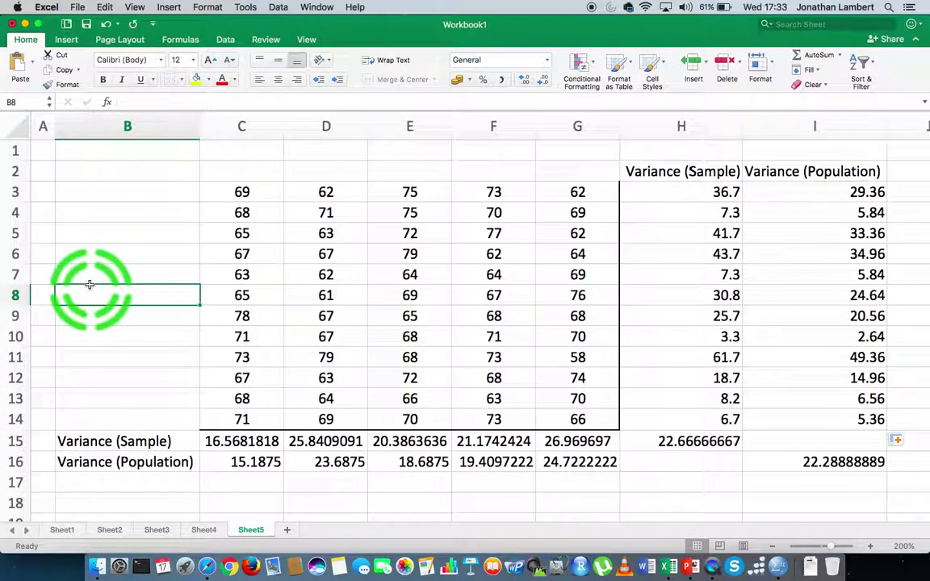